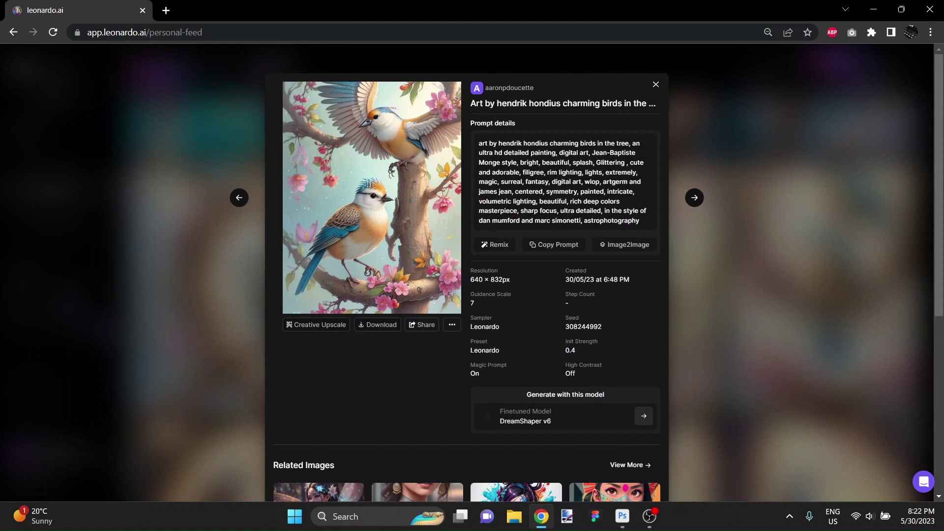
# Bring up the 640 × 832 px two-bird painting in Photoshop and fit the whole canvas in view.
pyautogui.click(629, 523)
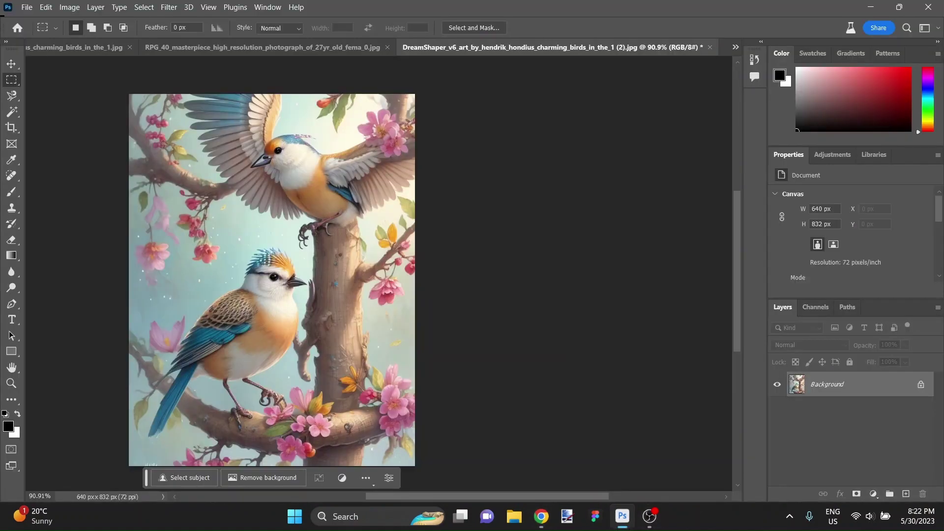
pyautogui.moveTo(527, 498); pyautogui.dragTo(466, 497)
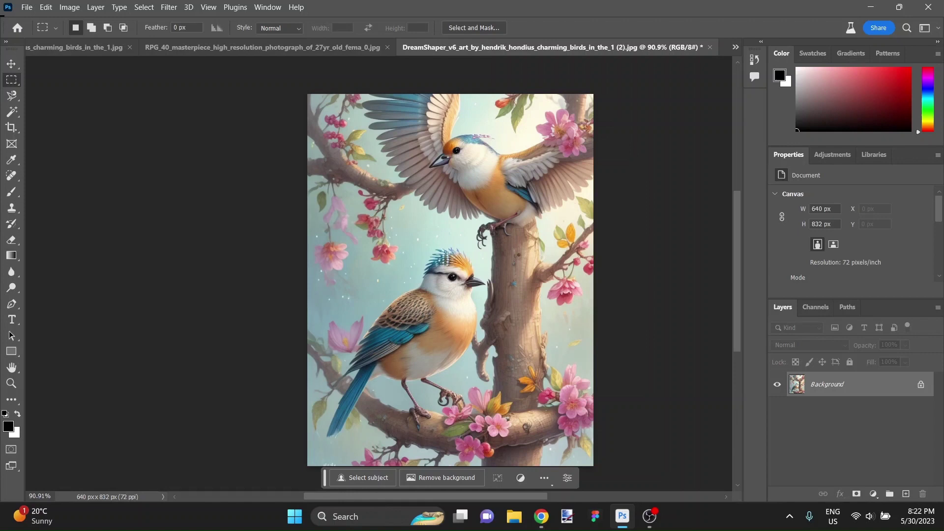
pyautogui.scroll(-5, 586, 330)
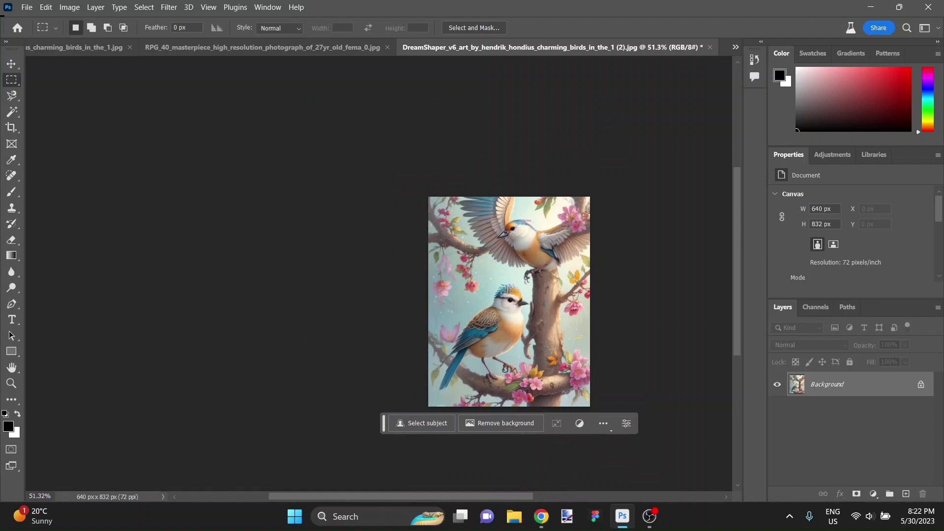
pyautogui.hscroll(5, 421, 303)
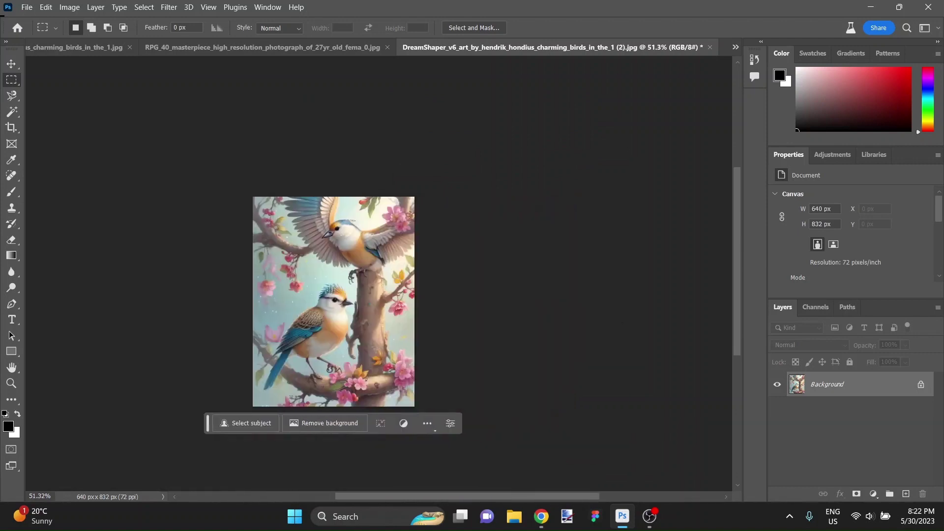
# Widen the canvas to 1000 px anchored left-middle, then select the new white strip plus the painting's edge.
pyautogui.hotkey('ctrl', 'alt', 'c')
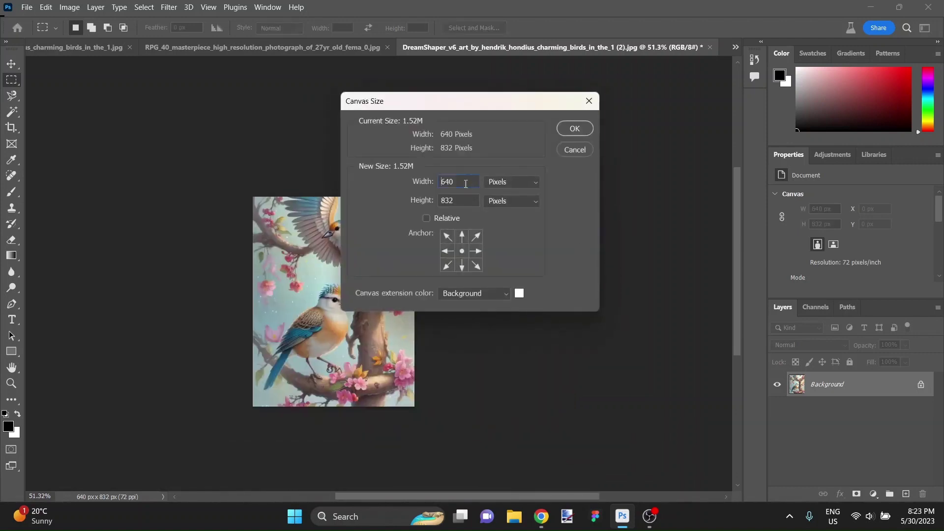
pyautogui.doubleClick(455, 182)
pyautogui.write('1000')
pyautogui.click(447, 251)
pyautogui.click(575, 128)
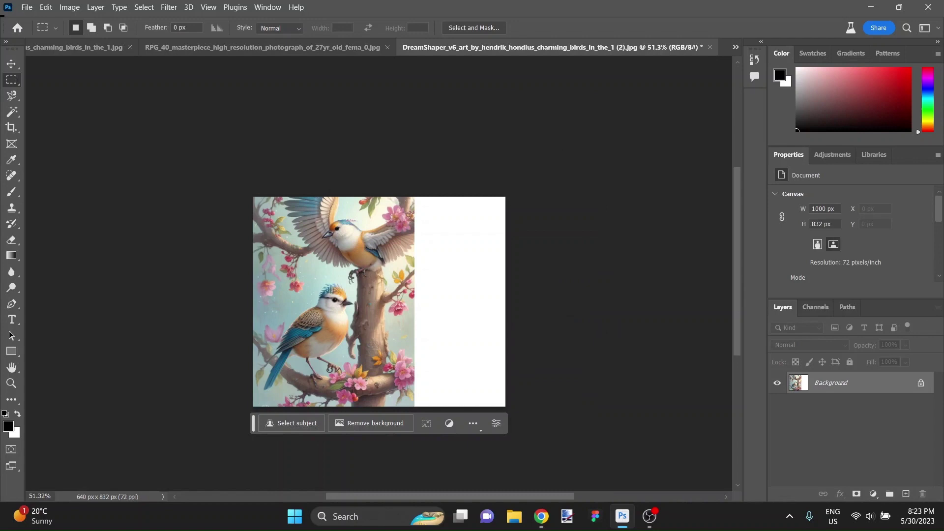
pyautogui.moveTo(546, 178); pyautogui.dragTo(411, 407)
# Run Generative Fill with an empty prompt on the selected strip to extend the branches and blossoms.
pyautogui.click(381, 425)
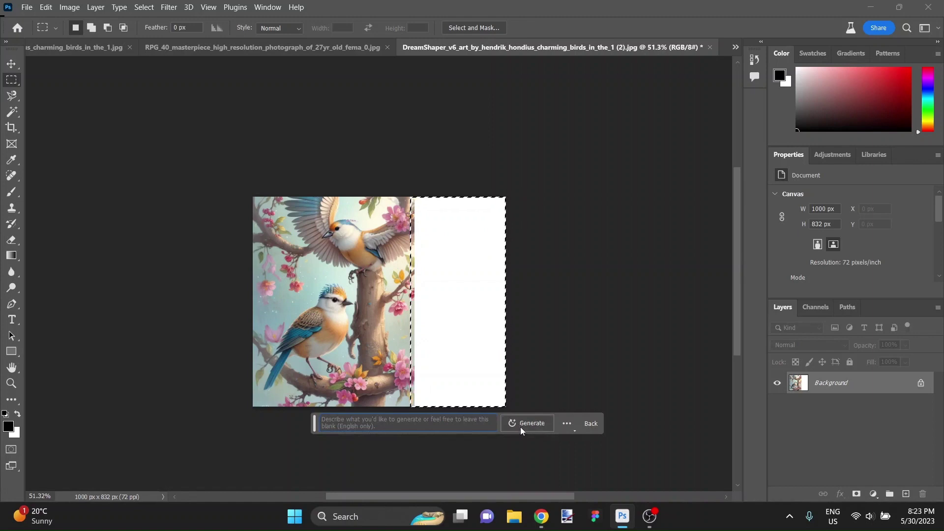
pyautogui.click(520, 427)
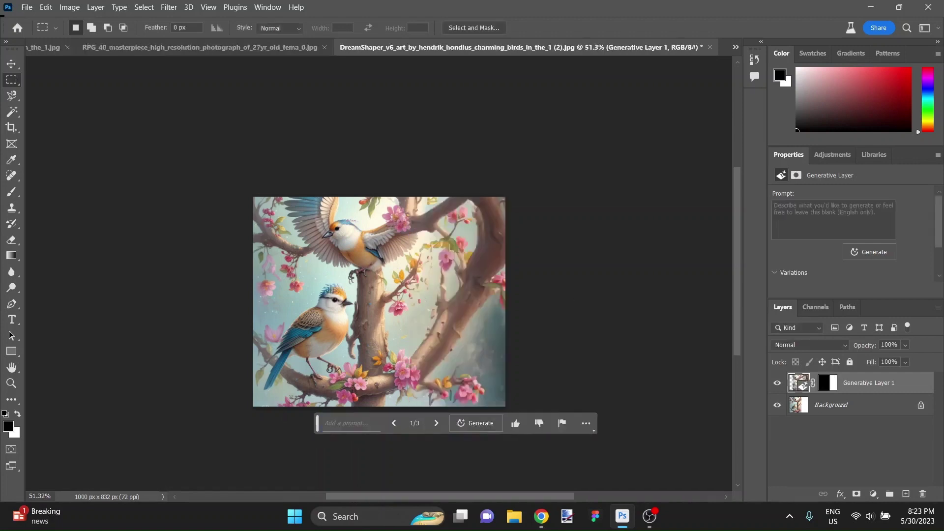
# Preview the second, then settle on the third Generative Fill variation for the right-side extension.
pyautogui.scroll(4, 428, 297)
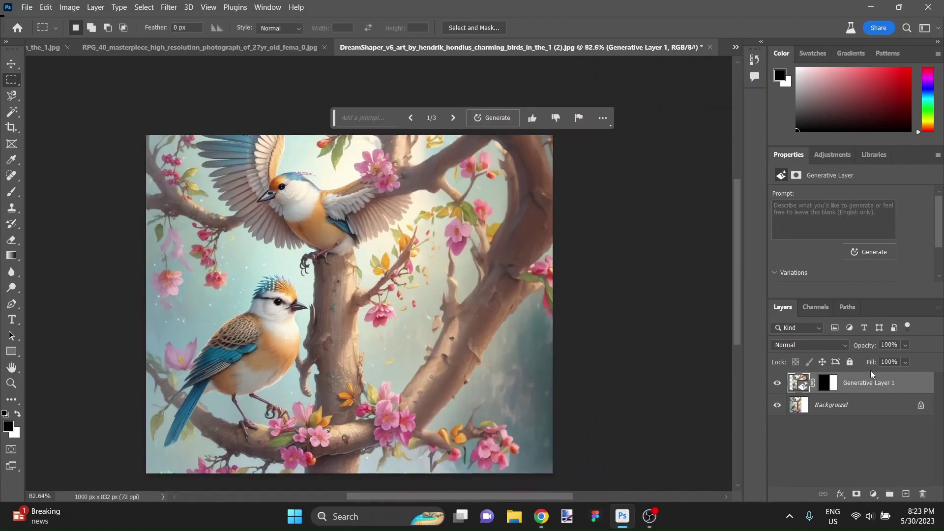
pyautogui.scroll(-2, 836, 258)
pyautogui.click(834, 259)
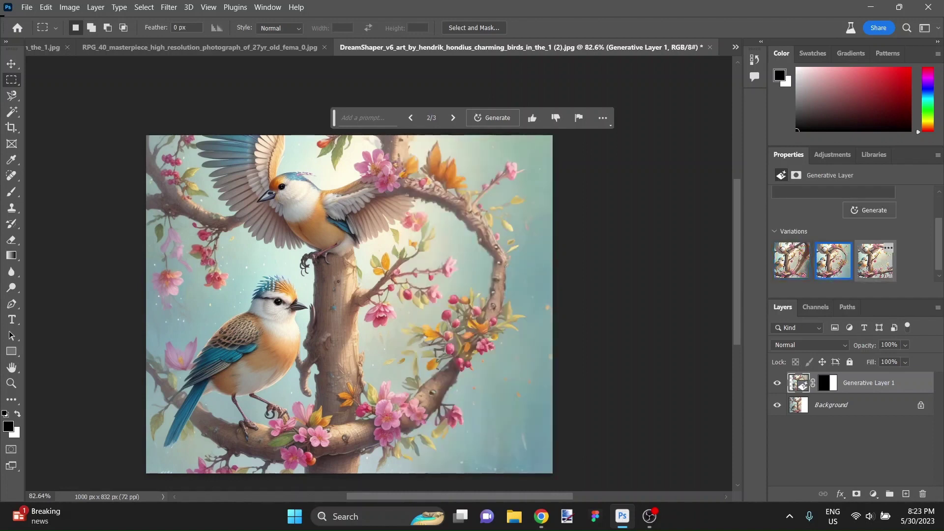
pyautogui.click(875, 260)
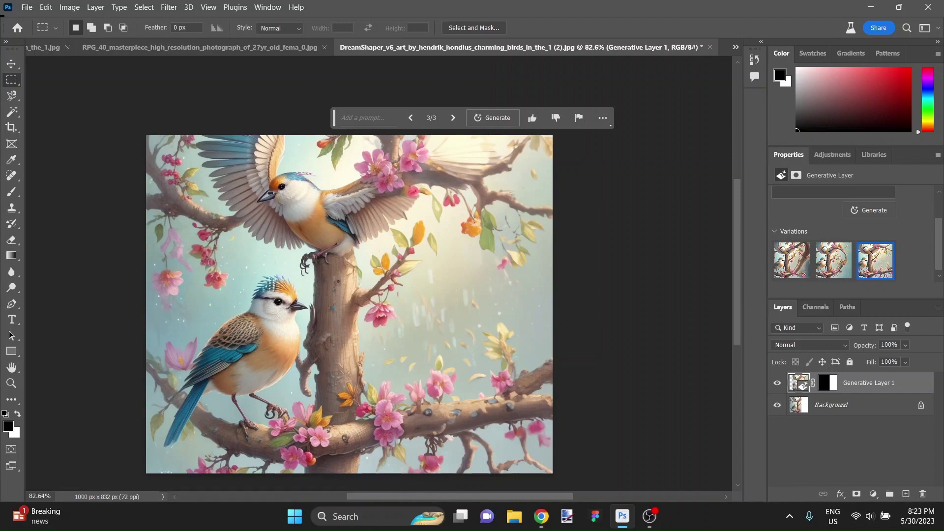
# Select the area right of the trunk and generate 'add another bird the same as the others'.
pyautogui.moveTo(370, 252); pyautogui.dragTo(540, 393)
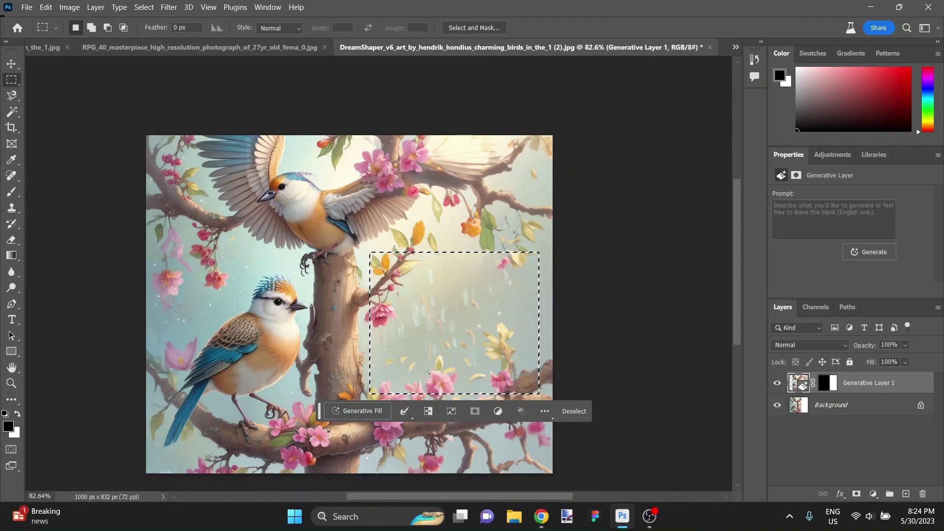
pyautogui.click(793, 225)
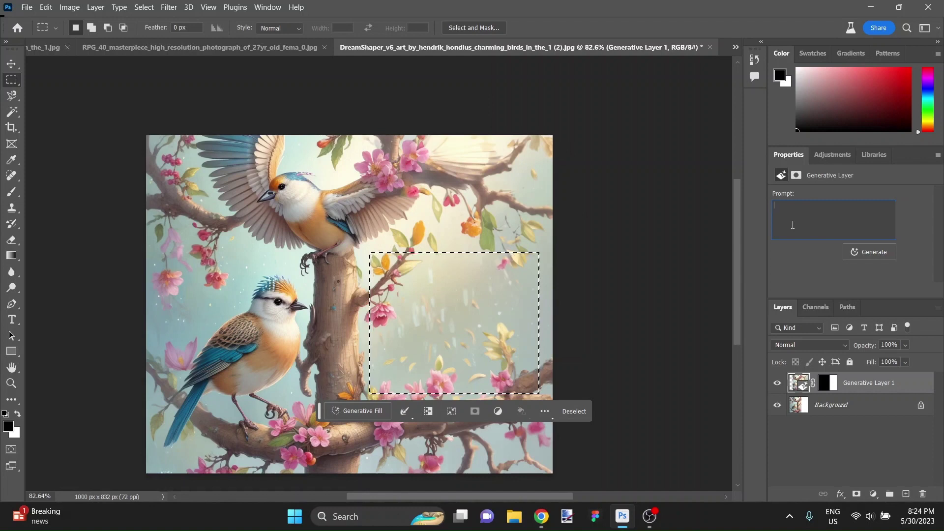
pyautogui.write('add an')
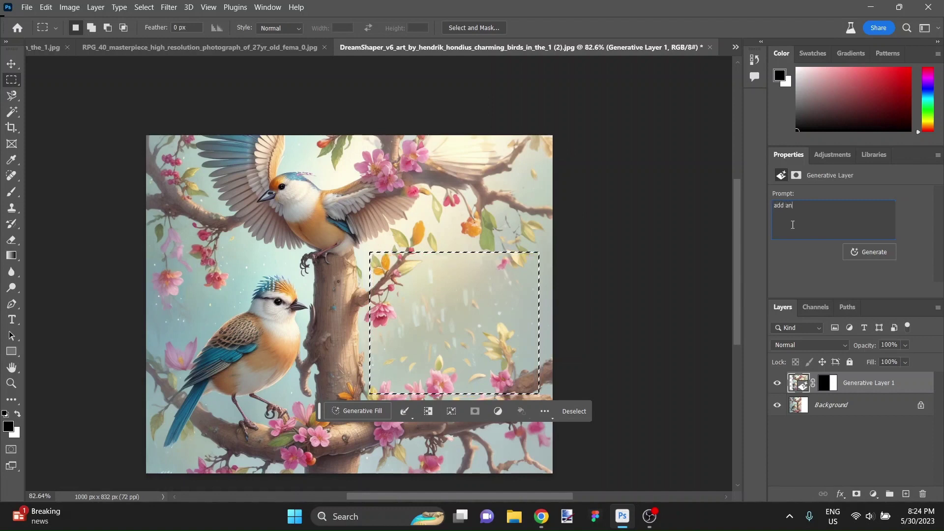
pyautogui.write('other bird t')
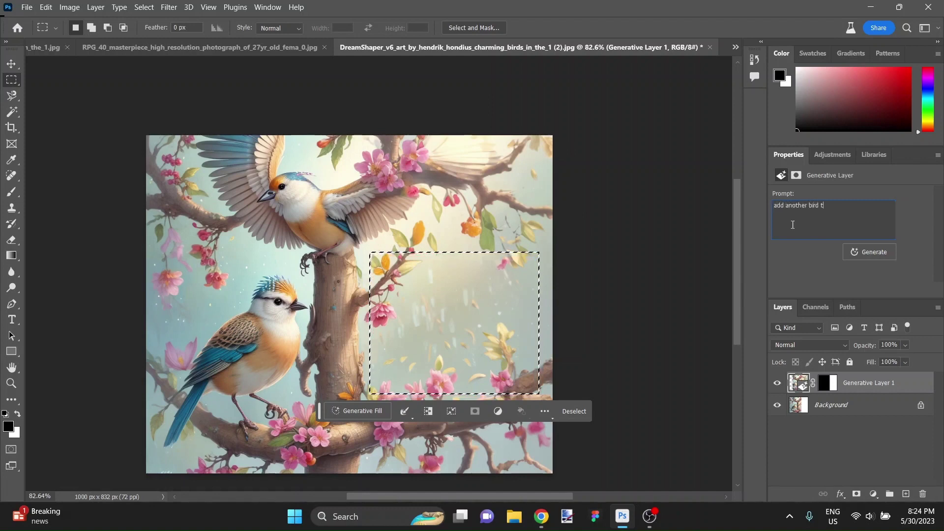
pyautogui.write('he same as ')
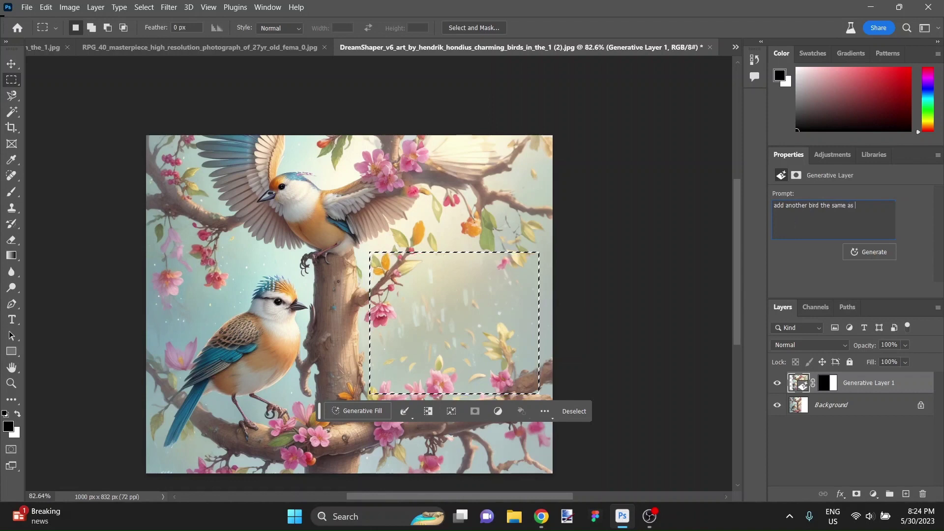
pyautogui.write('the others')
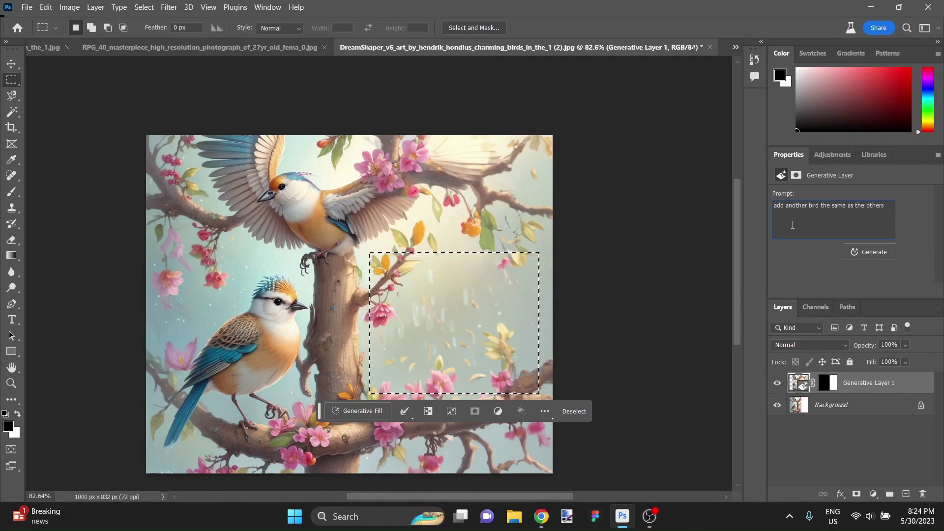
pyautogui.click(865, 252)
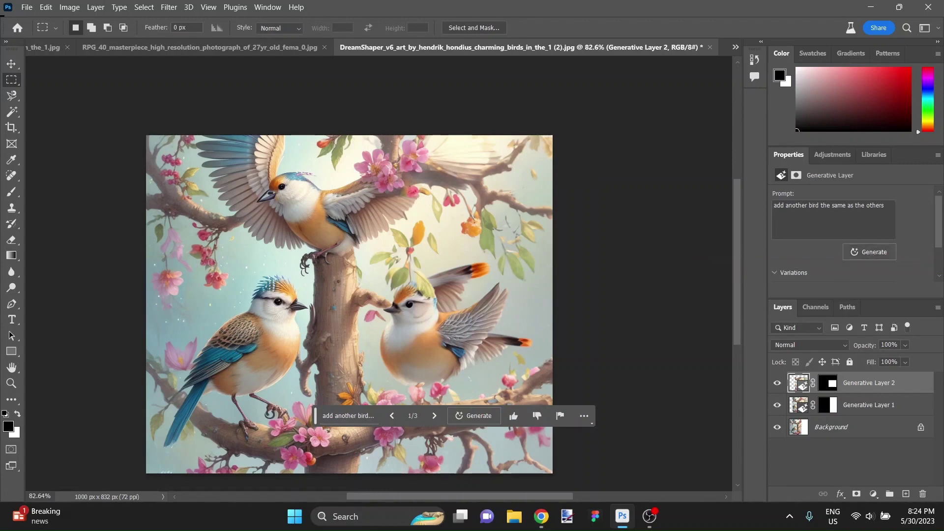
# Cycle through the three new-bird variations on Generative Layer 2 and keep one other than the first.
pyautogui.scroll(-1, 538, 397)
pyautogui.scroll(5, 338, 371)
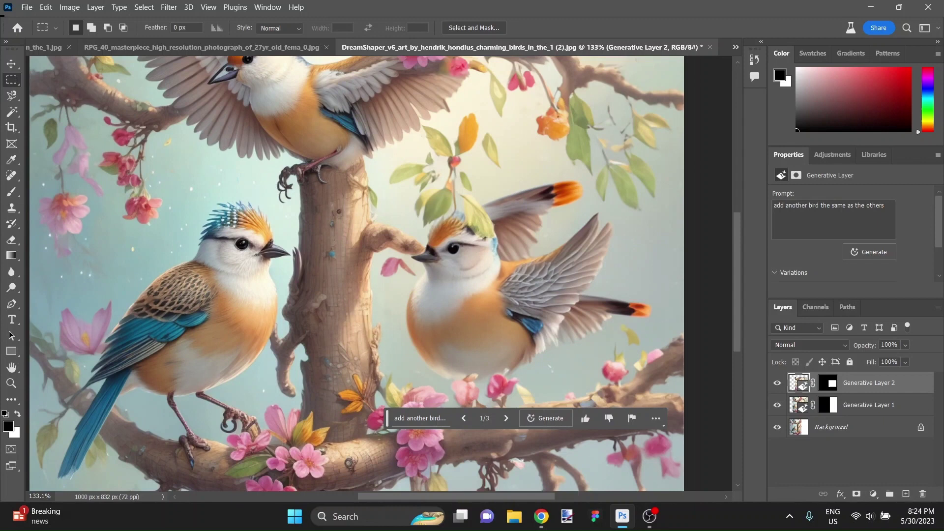
pyautogui.moveTo(388, 418); pyautogui.dragTo(382, 461)
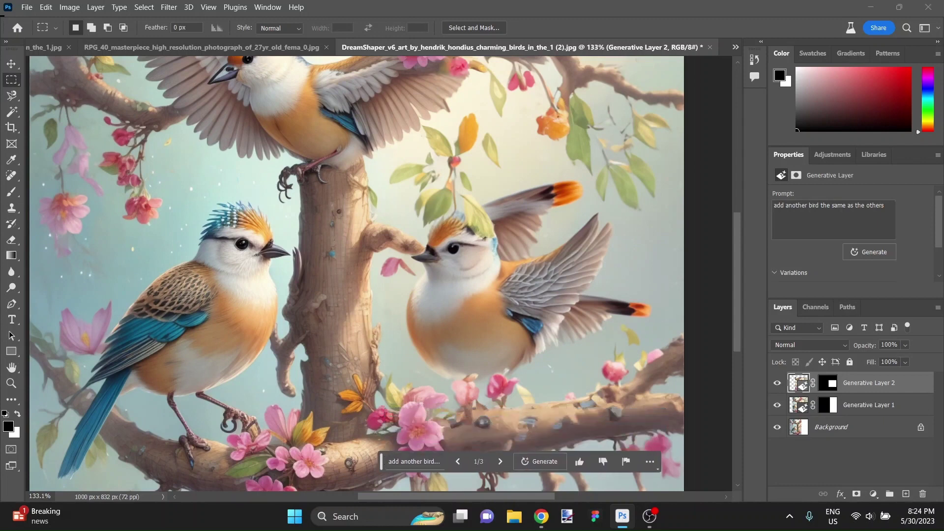
pyautogui.scroll(-2, 829, 285)
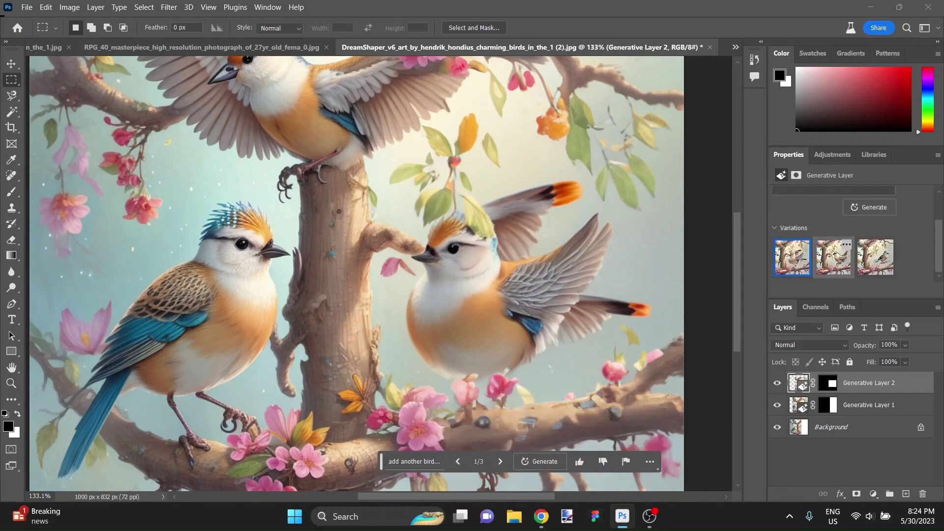
pyautogui.click(833, 257)
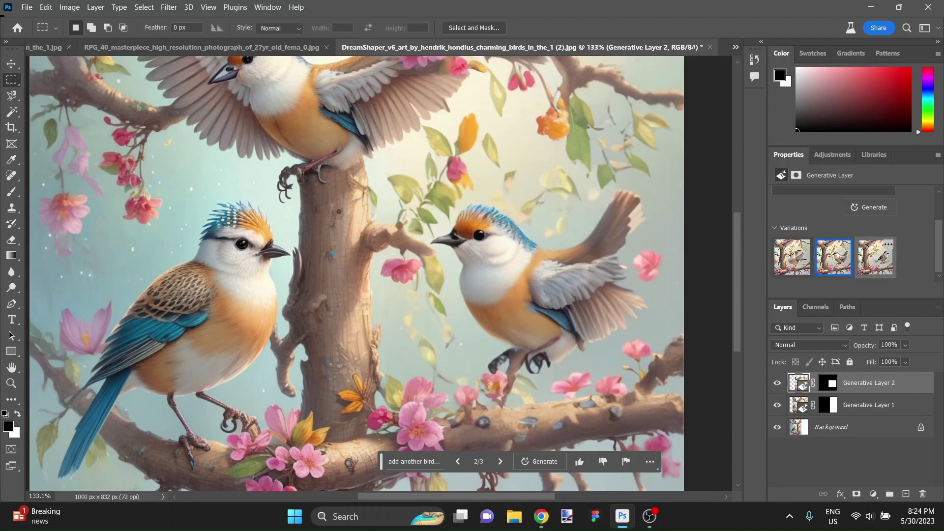
pyautogui.click(876, 256)
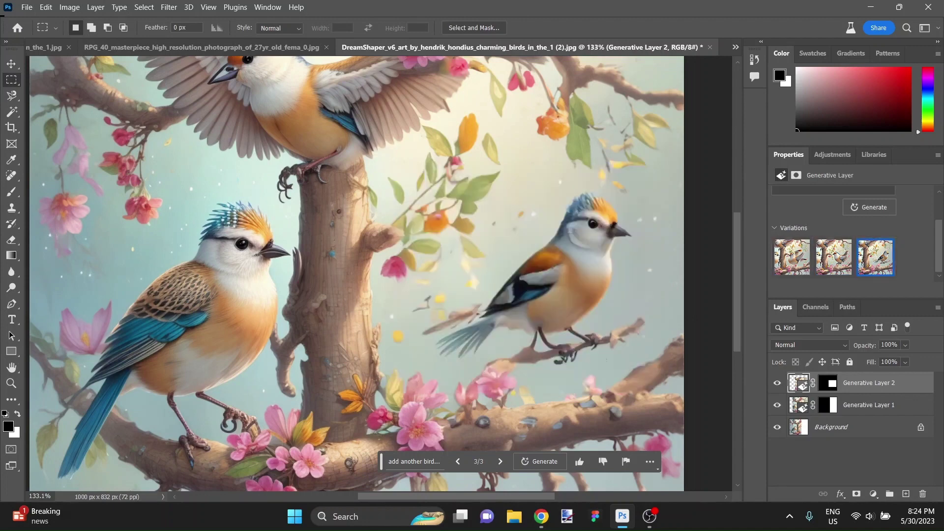
pyautogui.click(792, 257)
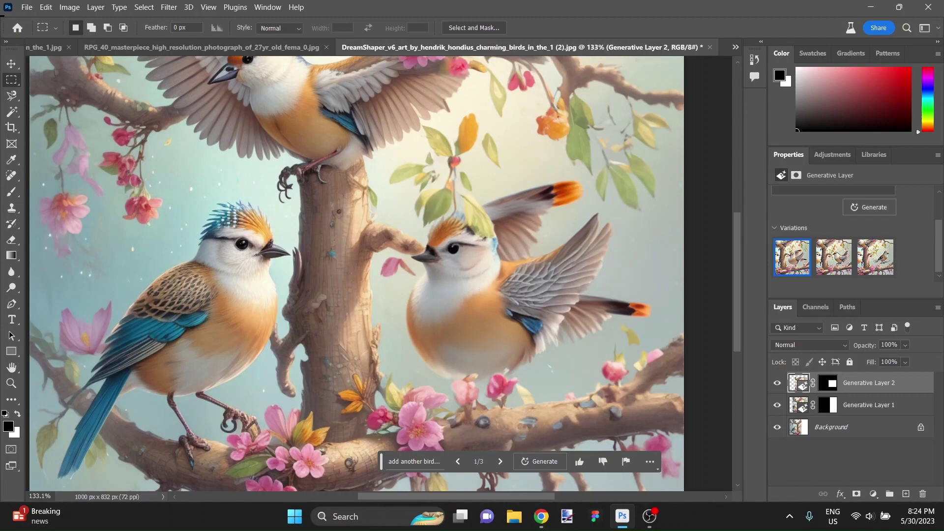
pyautogui.click(834, 257)
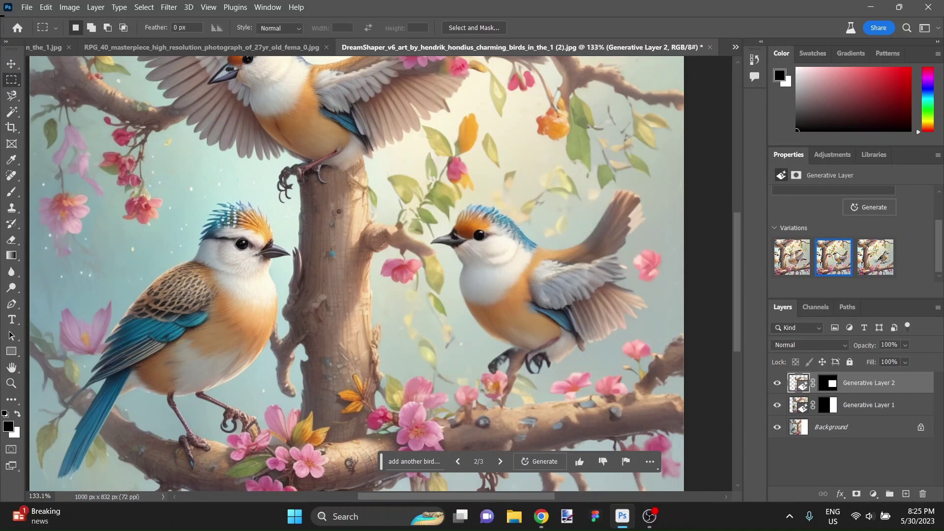
pyautogui.scroll(-10, 460, 295)
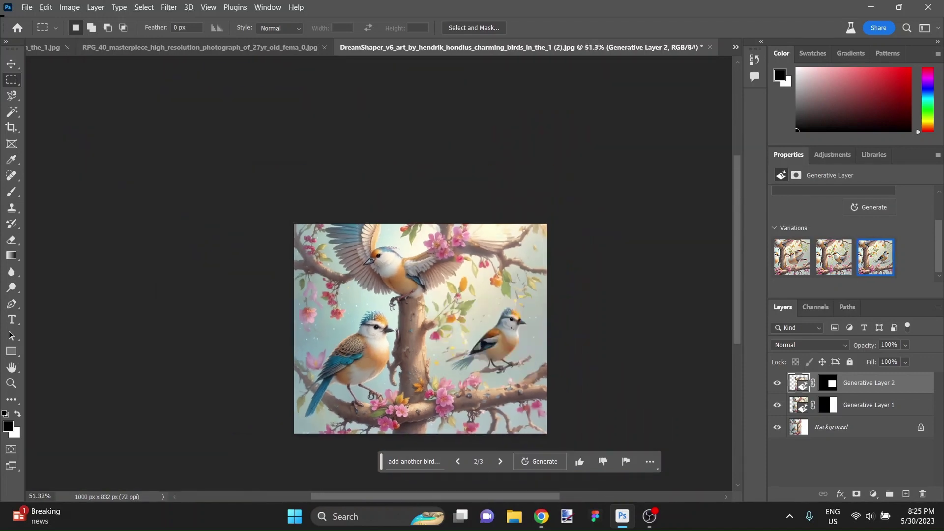
# Undo the earlier bird and generate 'generate another bird' in the marked area.
pyautogui.click(793, 257)
pyautogui.hotkey('ctrl', 'z')
pyautogui.hotkey('ctrl', 'z')
pyautogui.hotkey('ctrl', 'z')
pyautogui.hotkey('ctrl', 'z')
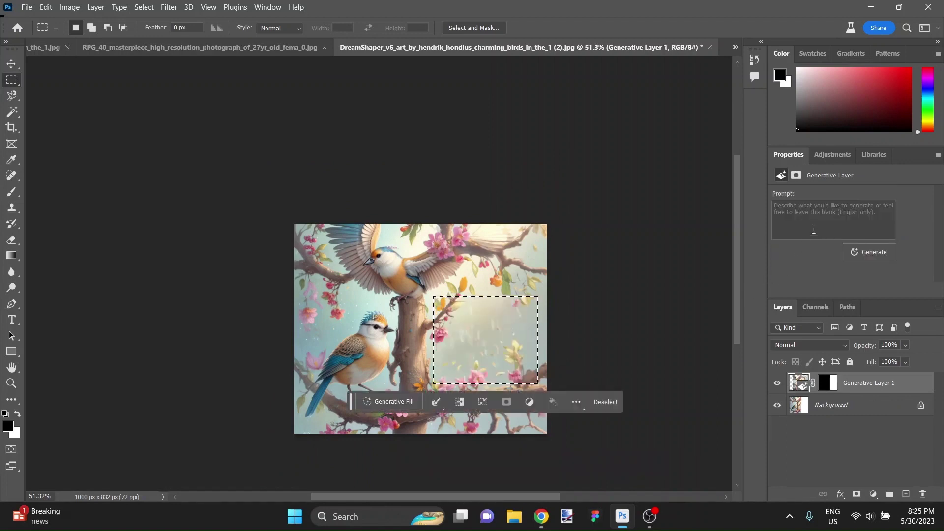
pyautogui.click(782, 235)
pyautogui.write('gen')
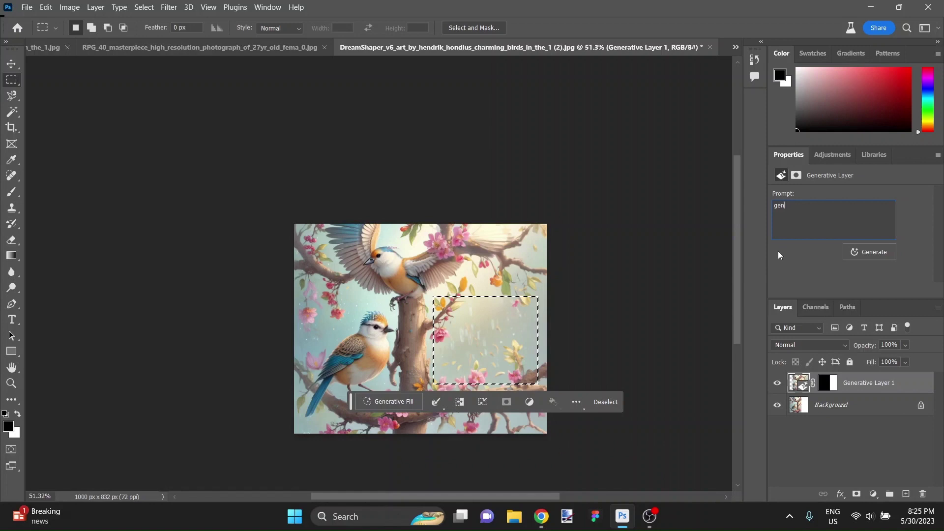
pyautogui.write('erate another ')
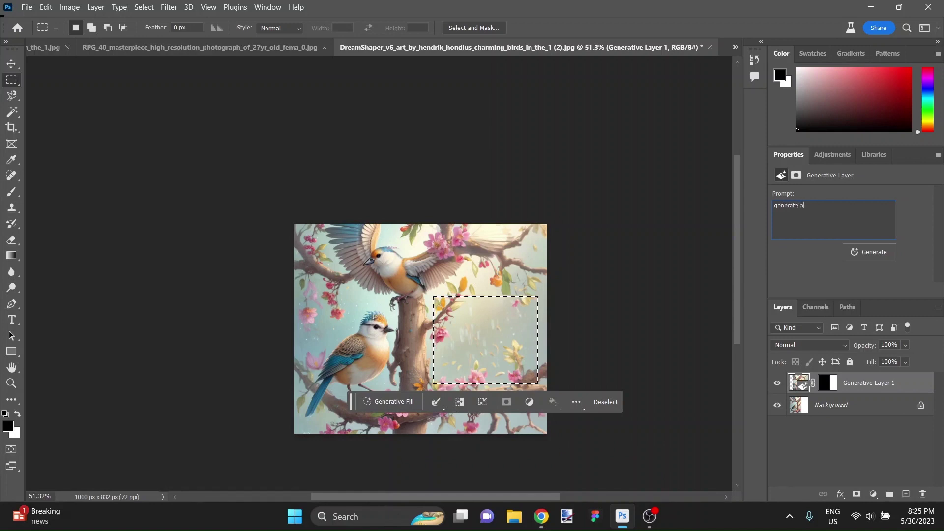
pyautogui.write('bird')
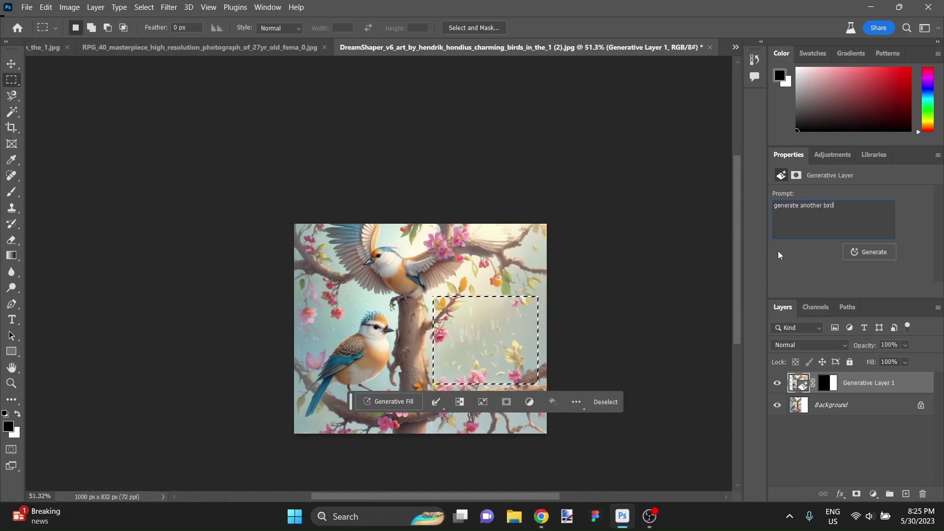
pyautogui.click(870, 252)
# Compare the new bird's variations, ending on the orange-capped, blue-winged third one.
pyautogui.scroll(5, 529, 377)
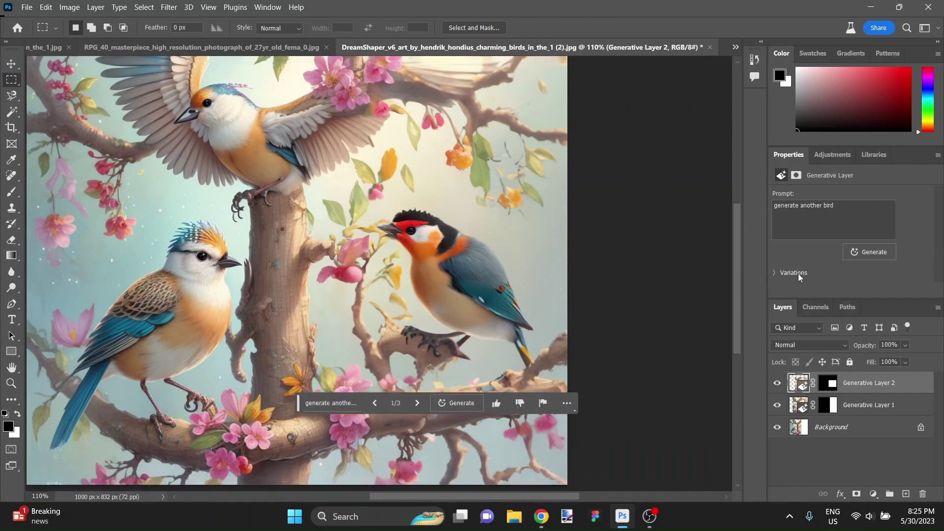
pyautogui.scroll(-2, 804, 270)
pyautogui.click(834, 257)
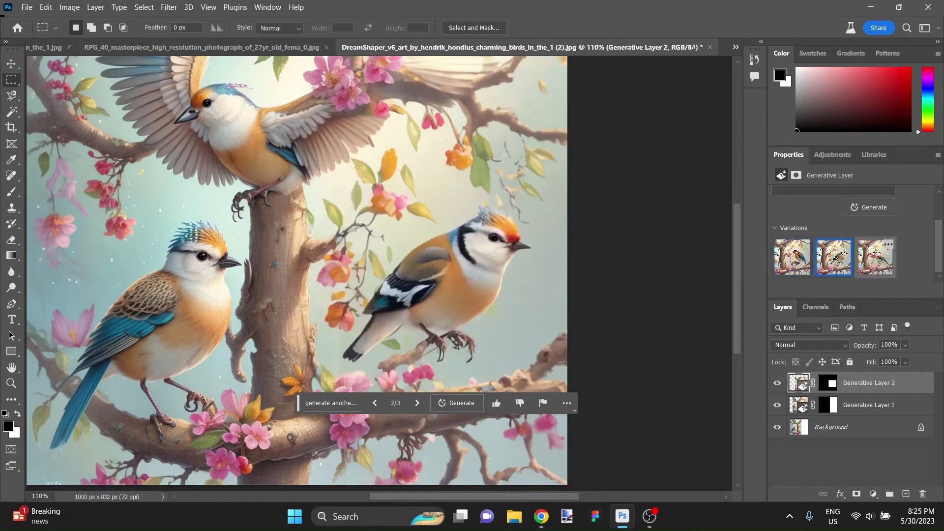
pyautogui.click(876, 256)
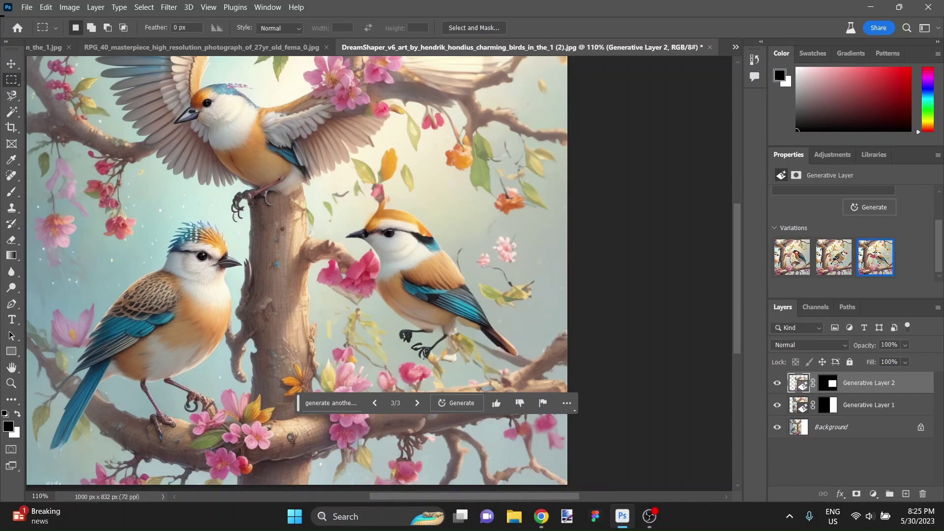
pyautogui.scroll(-3, 492, 263)
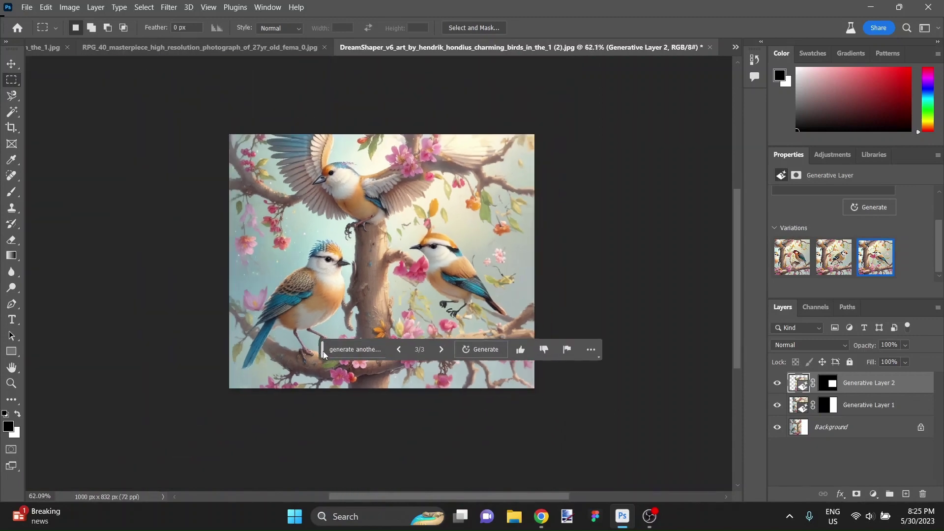
pyautogui.scroll(2, 517, 345)
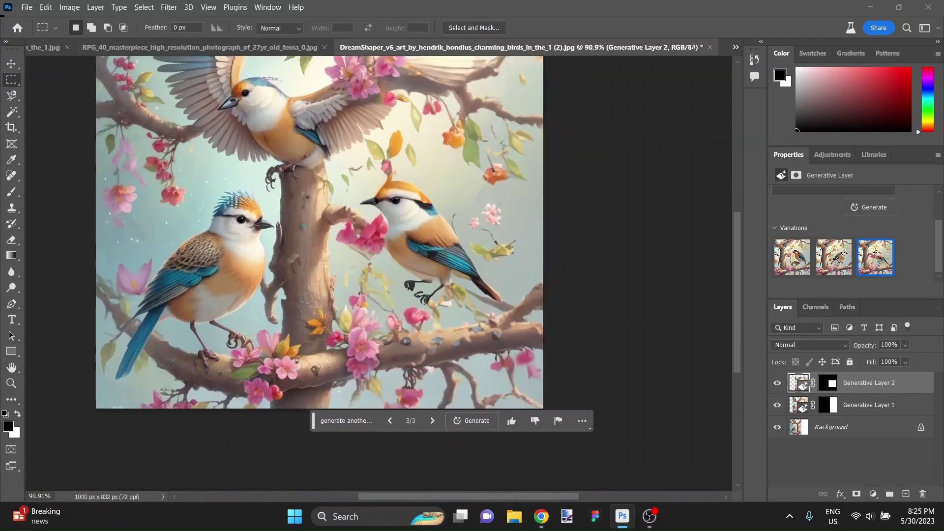
pyautogui.scroll(6, 420, 297)
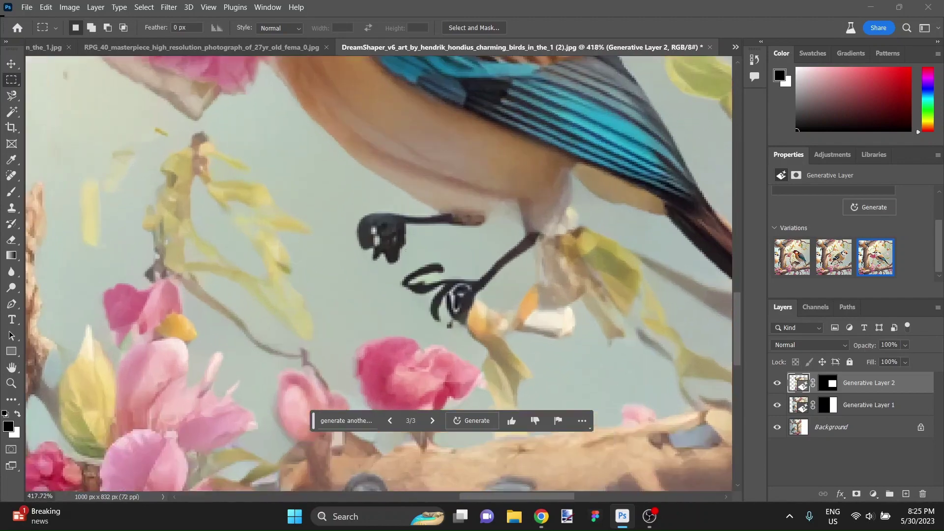
pyautogui.scroll(2, 409, 251)
pyautogui.scroll(-7, 443, 295)
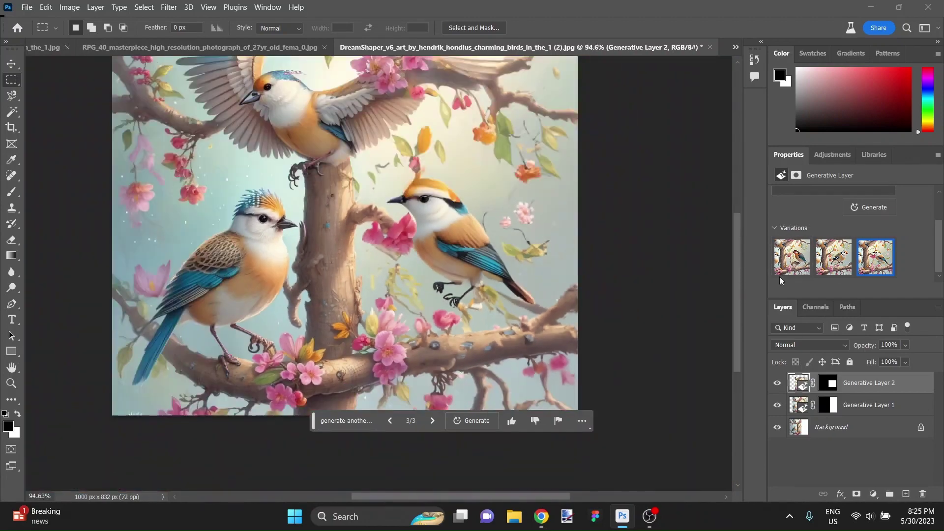
# Undo the bird, select a larger lower-right area and generate 'add another bird'.
pyautogui.hotkey('ctrl', 'z')
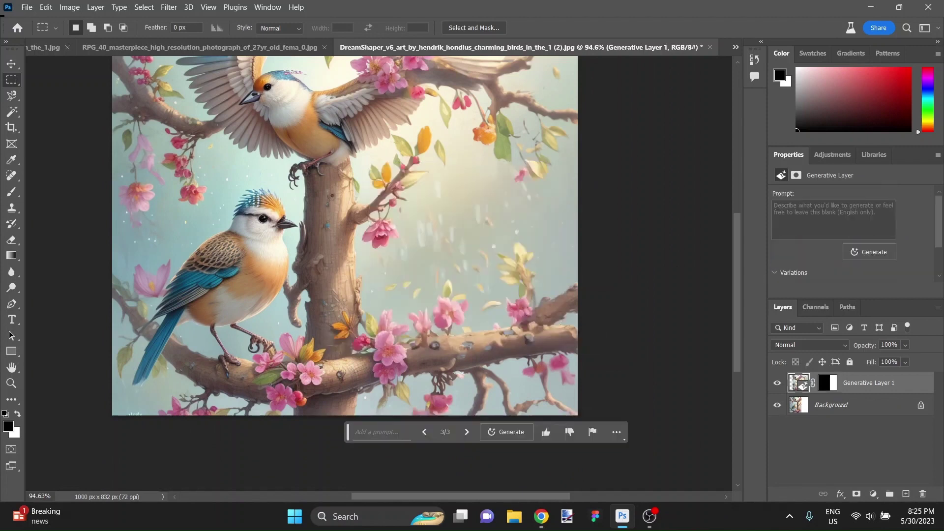
pyautogui.moveTo(579, 173); pyautogui.dragTo(352, 368)
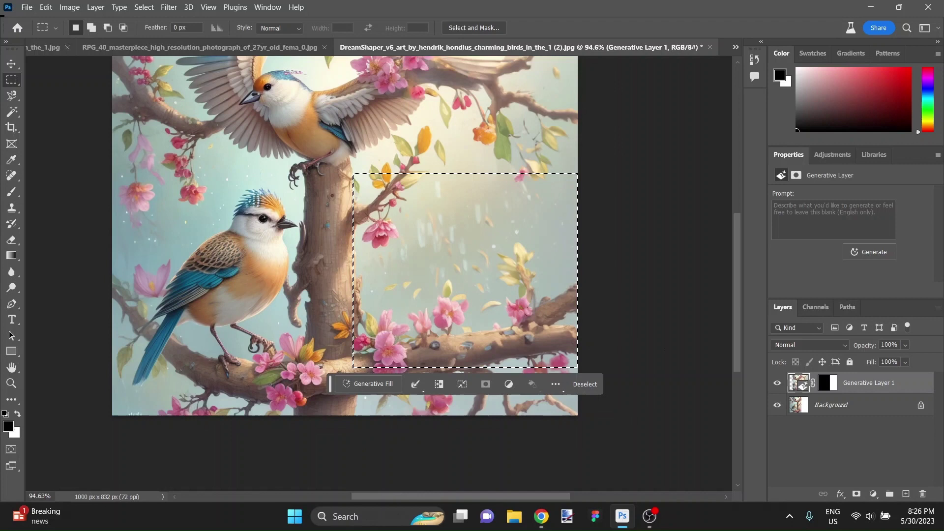
pyautogui.click(805, 225)
pyautogui.write('ad')
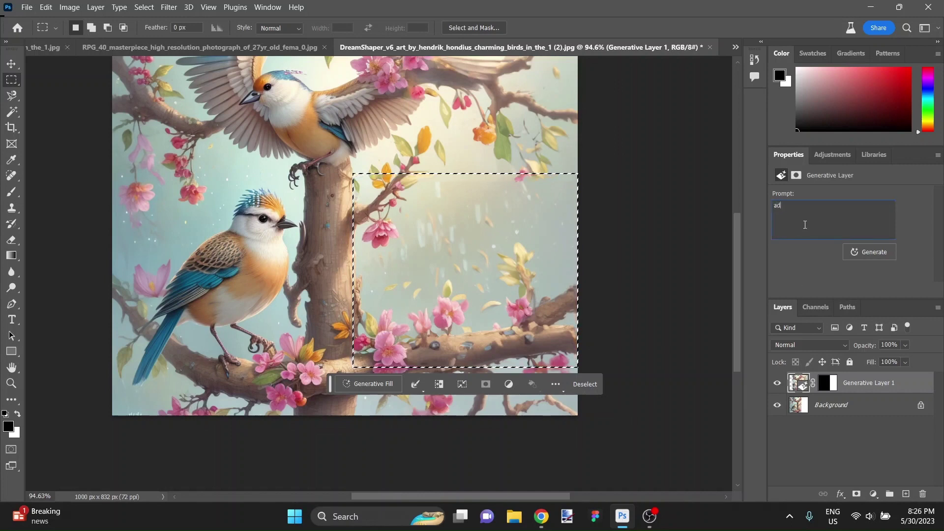
pyautogui.write('d another bird')
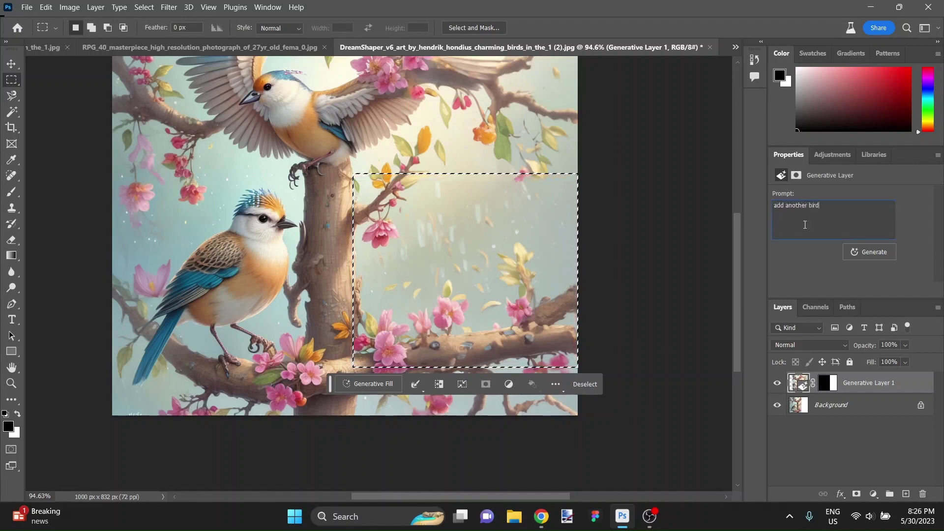
pyautogui.click(875, 250)
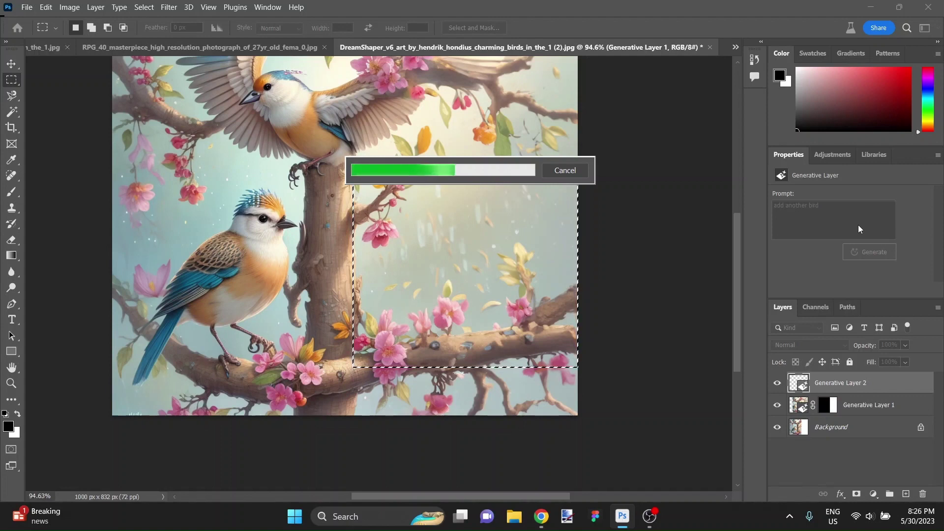
# Switch to the third variation: a blue-crested, orange-breasted bird facing left on the right branch.
pyautogui.scroll(3, 380, 313)
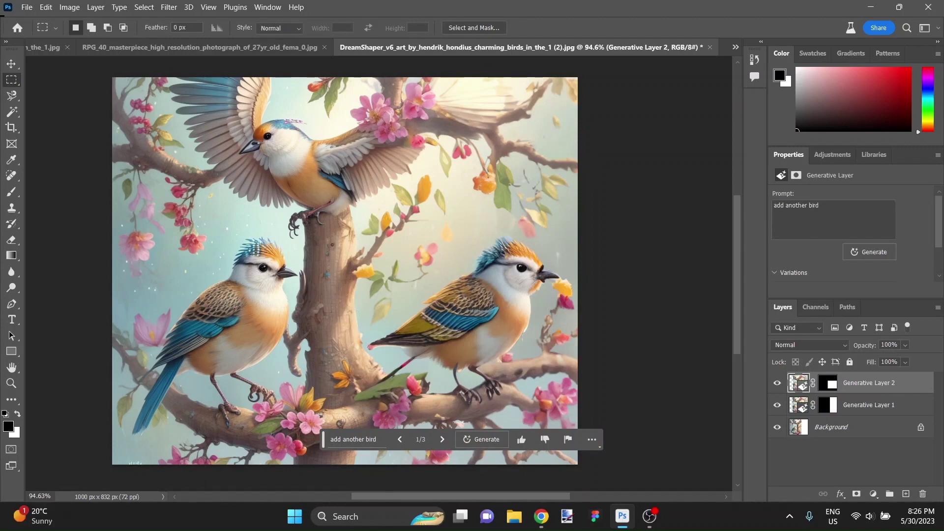
pyautogui.scroll(-1, 878, 280)
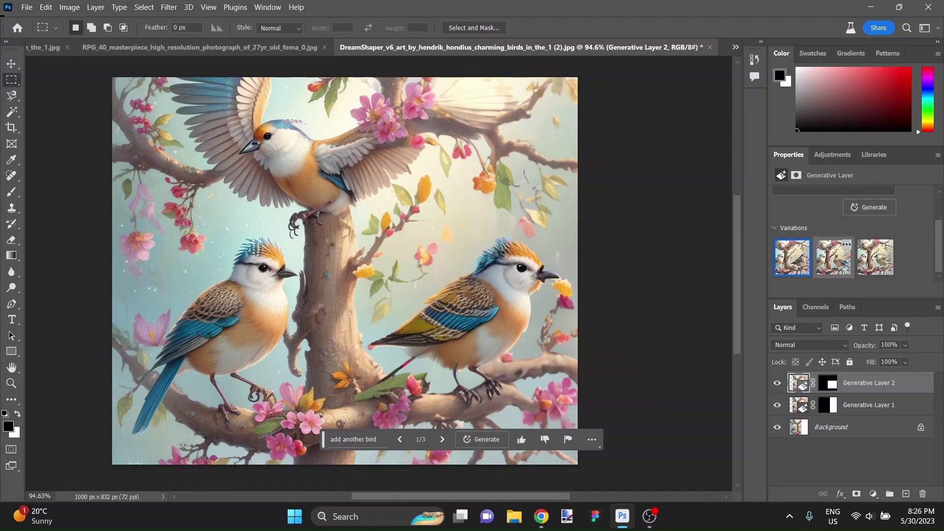
pyautogui.click(846, 268)
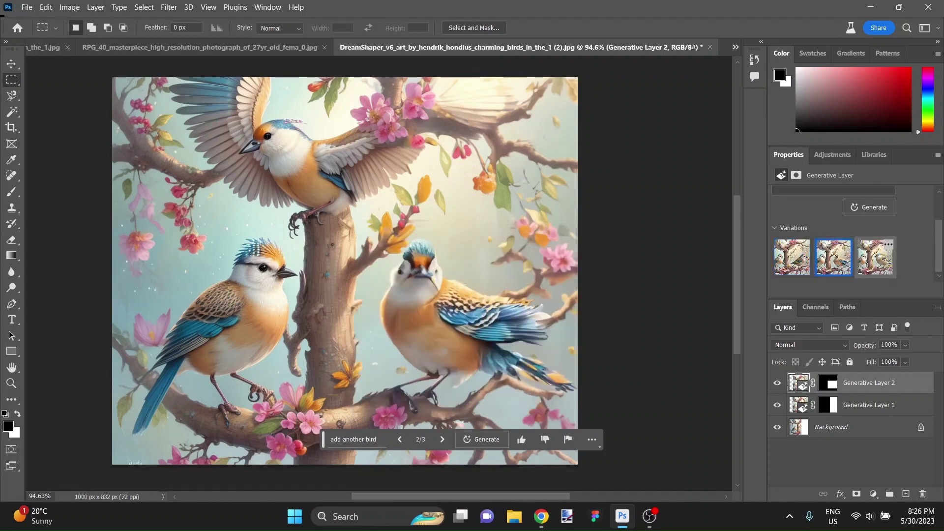
pyautogui.click(876, 259)
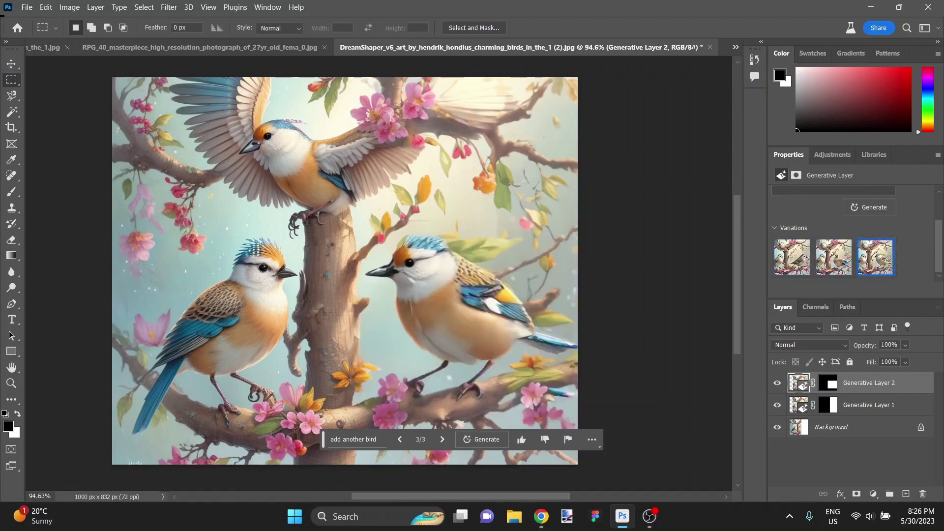
pyautogui.scroll(-3, 485, 264)
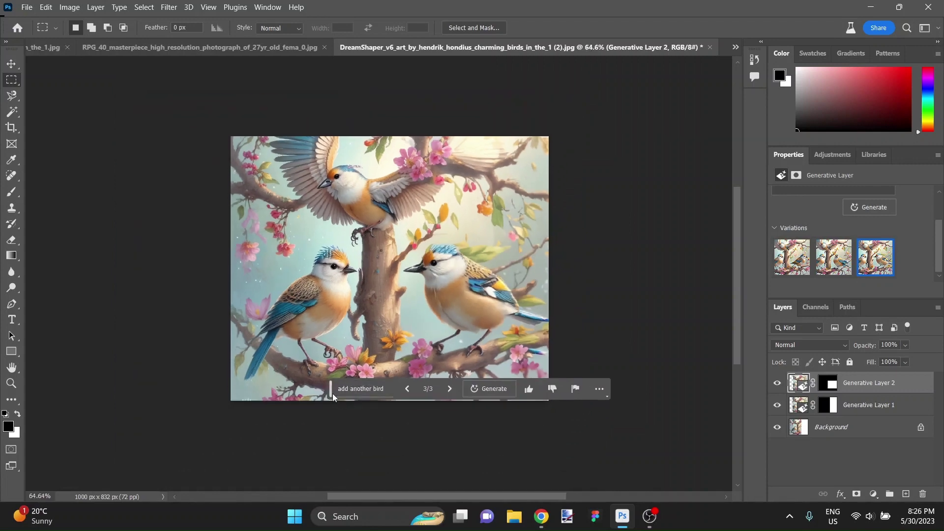
# Move the contextual task bar off the painting's bottom edge and briefly check the Leonardo.ai page.
pyautogui.moveTo(332, 391); pyautogui.dragTo(324, 443)
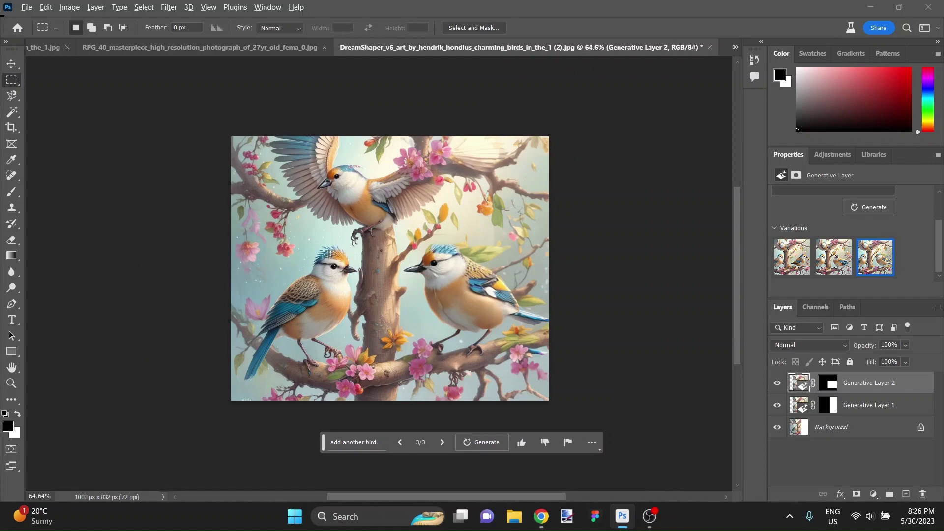
pyautogui.hotkey('alt', 'Tab')
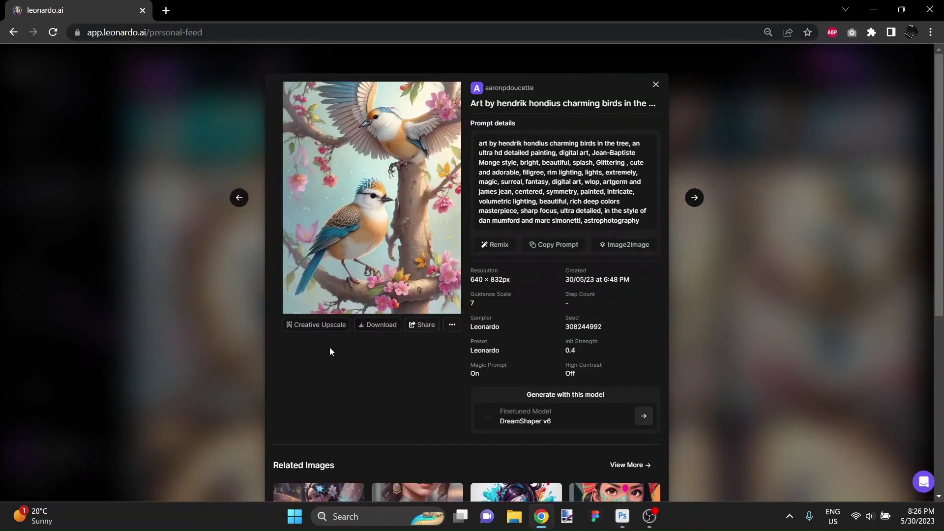
pyautogui.hotkey('alt', 'Tab')
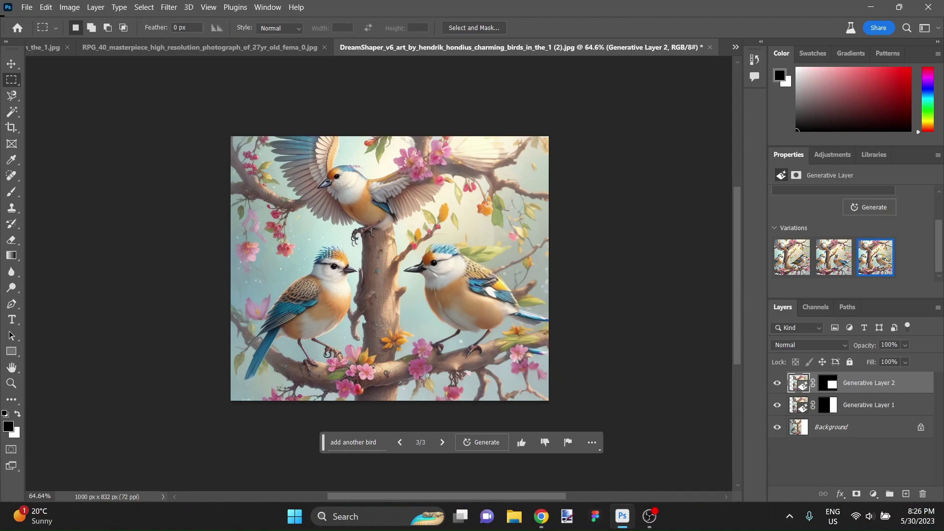
pyautogui.scroll(5, 498, 345)
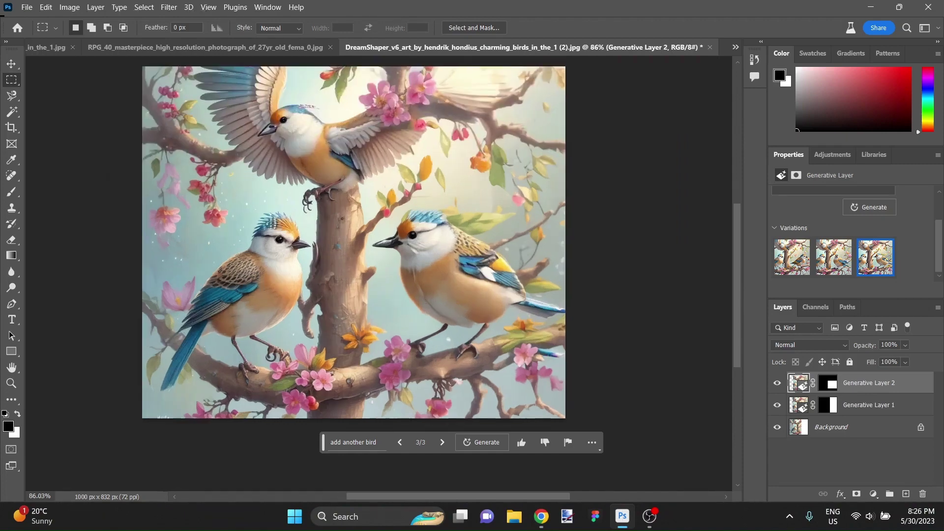
pyautogui.scroll(2, 498, 340)
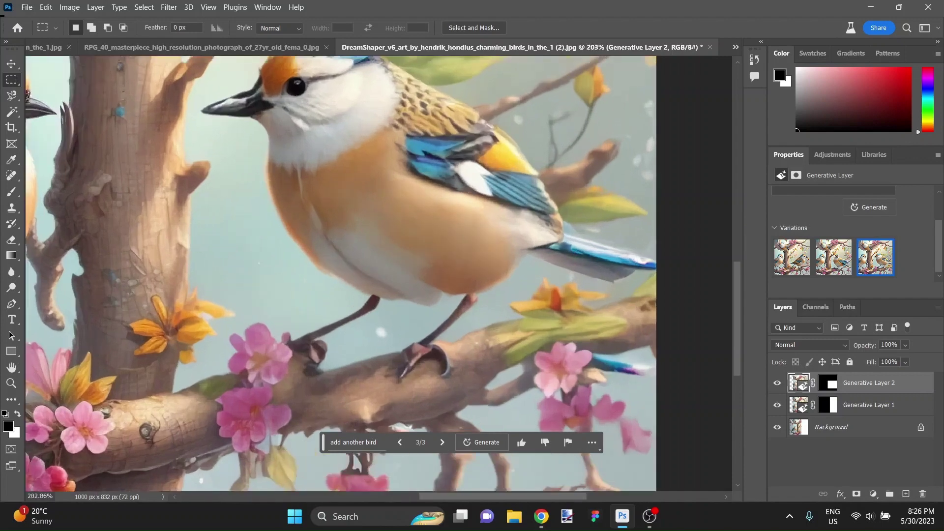
pyautogui.scroll(2, 341, 274)
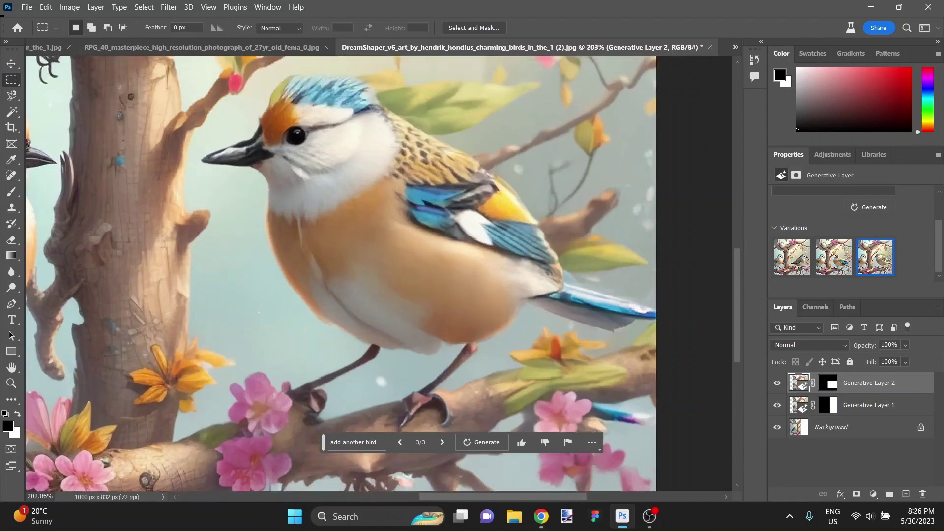
pyautogui.moveTo(455, 498); pyautogui.dragTo(388, 494)
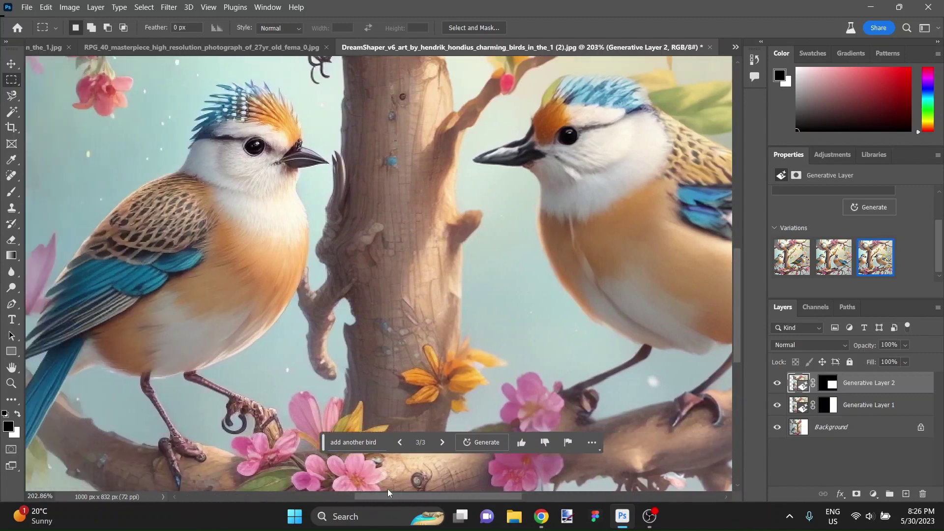
pyautogui.scroll(-10, 388, 494)
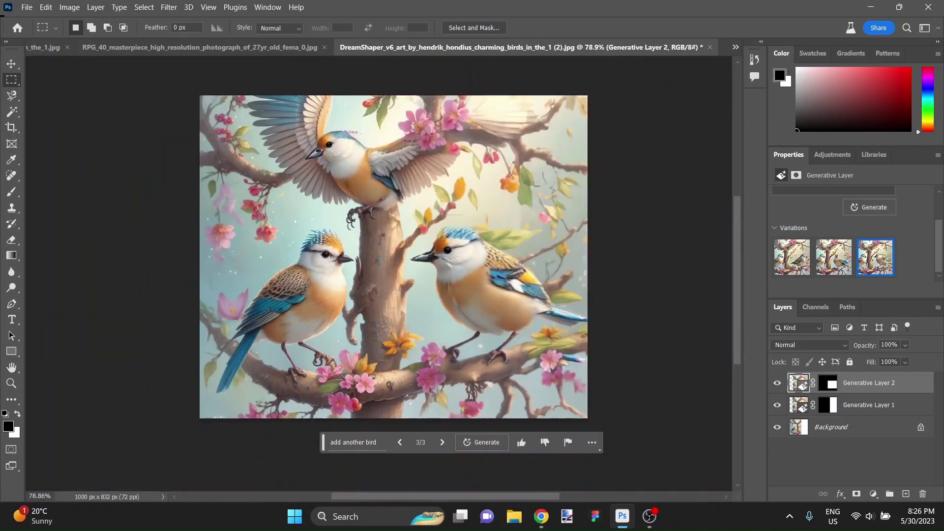